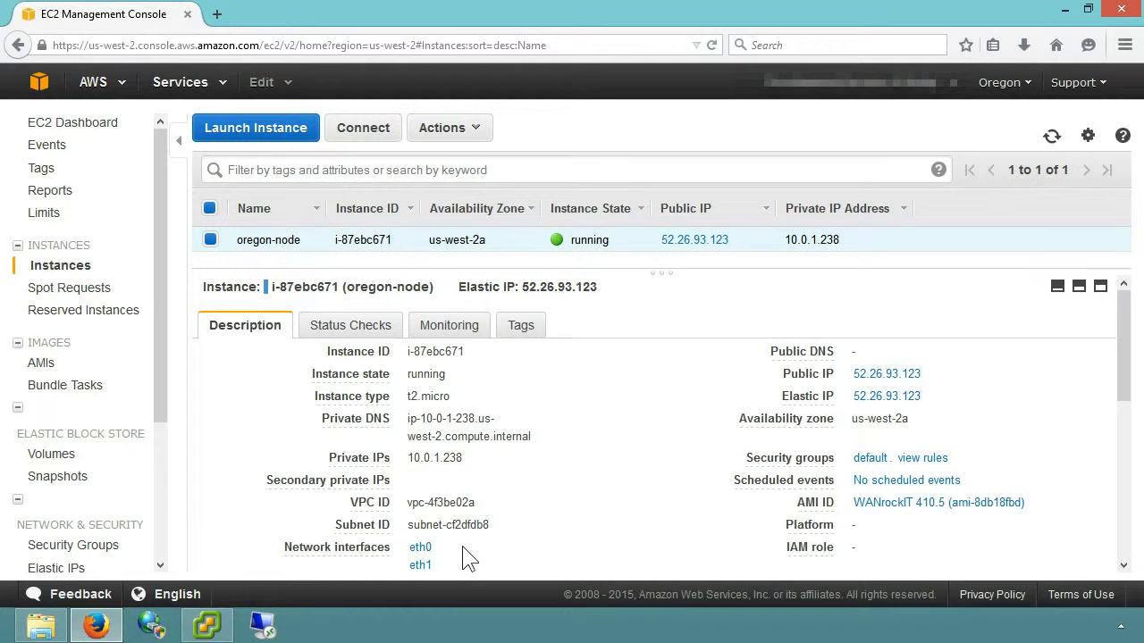
Open the 'default' security group attached to the oregon-node instance.
click(865, 460)
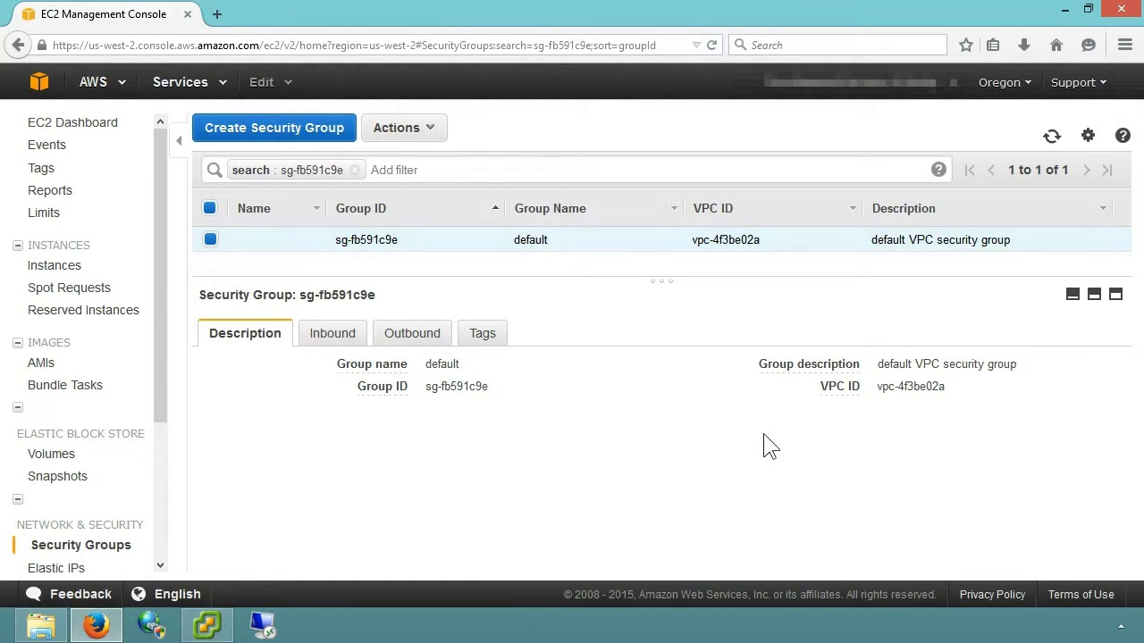
Check the default group's inbound rules allow TCP 16665, then open a blank browser tab.
click(345, 353)
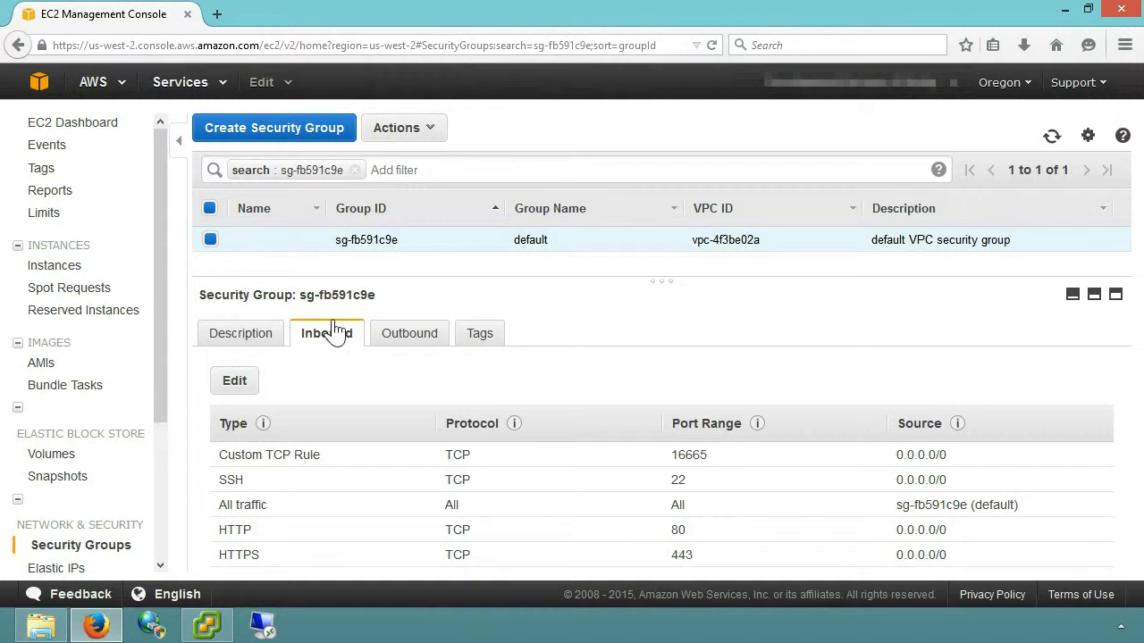
click(216, 15)
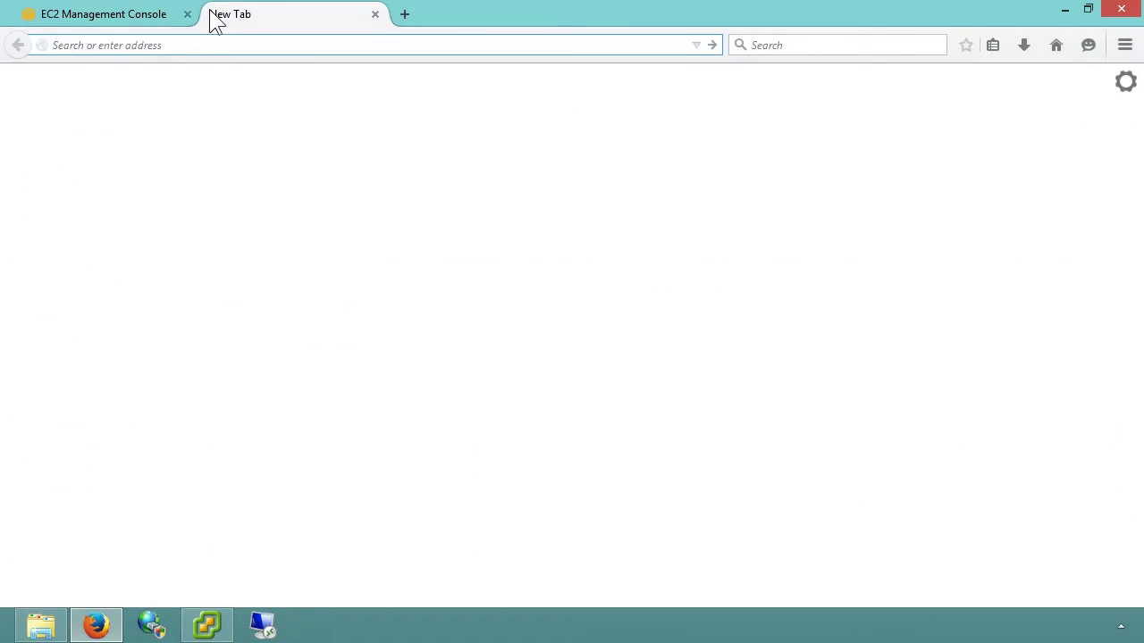
Log in to the local node at 10.10.10.41 as admin with its password.
text(10)
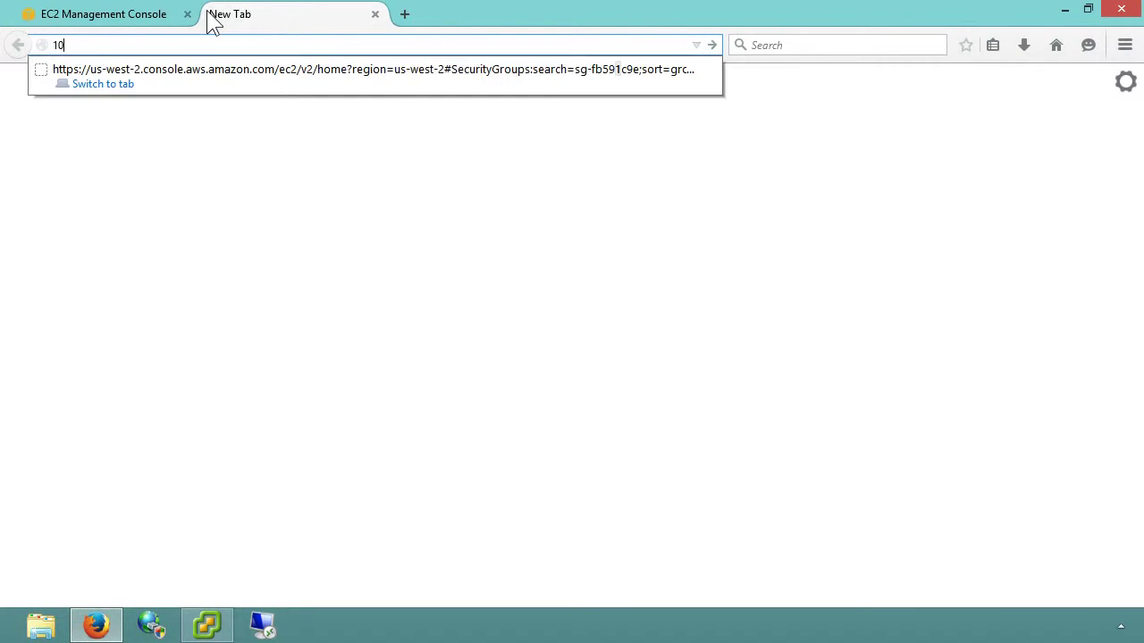
text(.10.10.41)
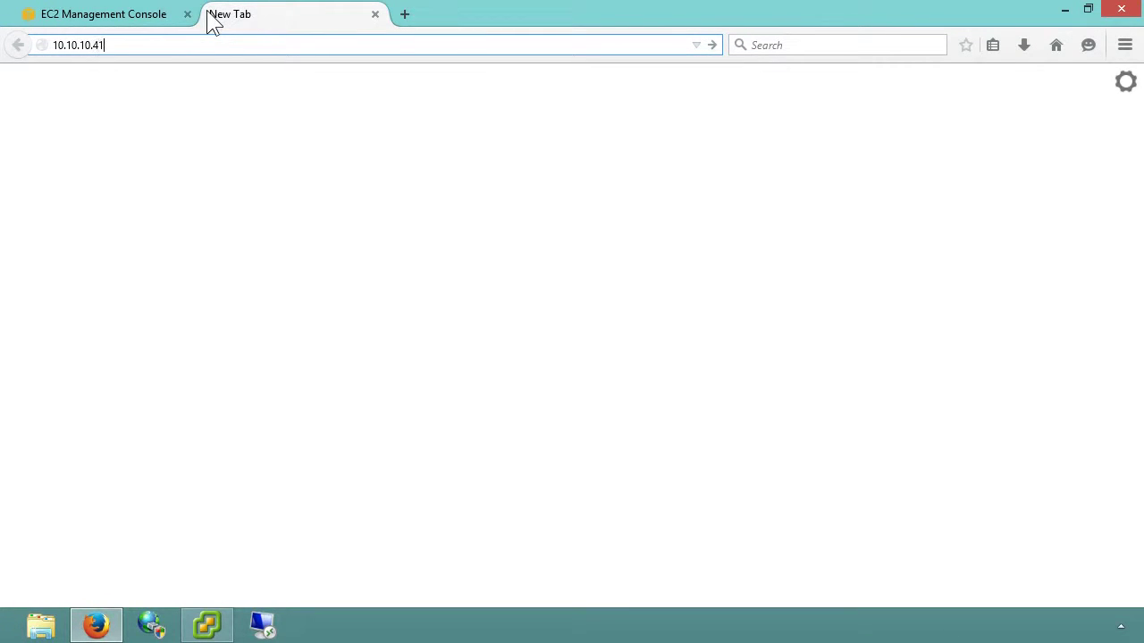
key(Return)
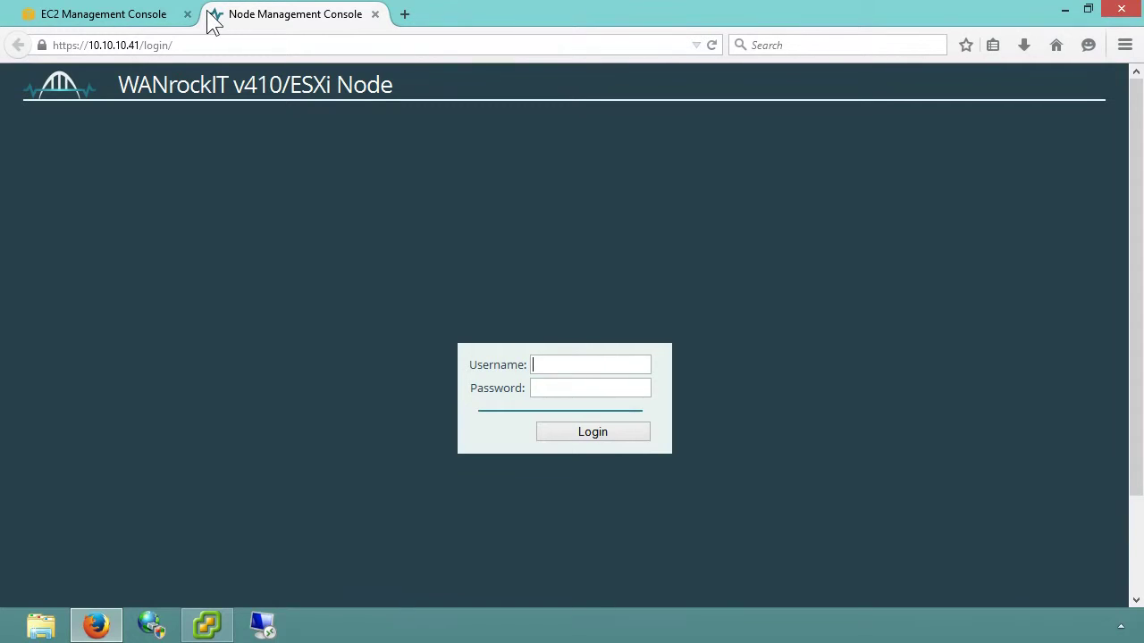
text(admin)
key(Tab)
text(•••••••••••)
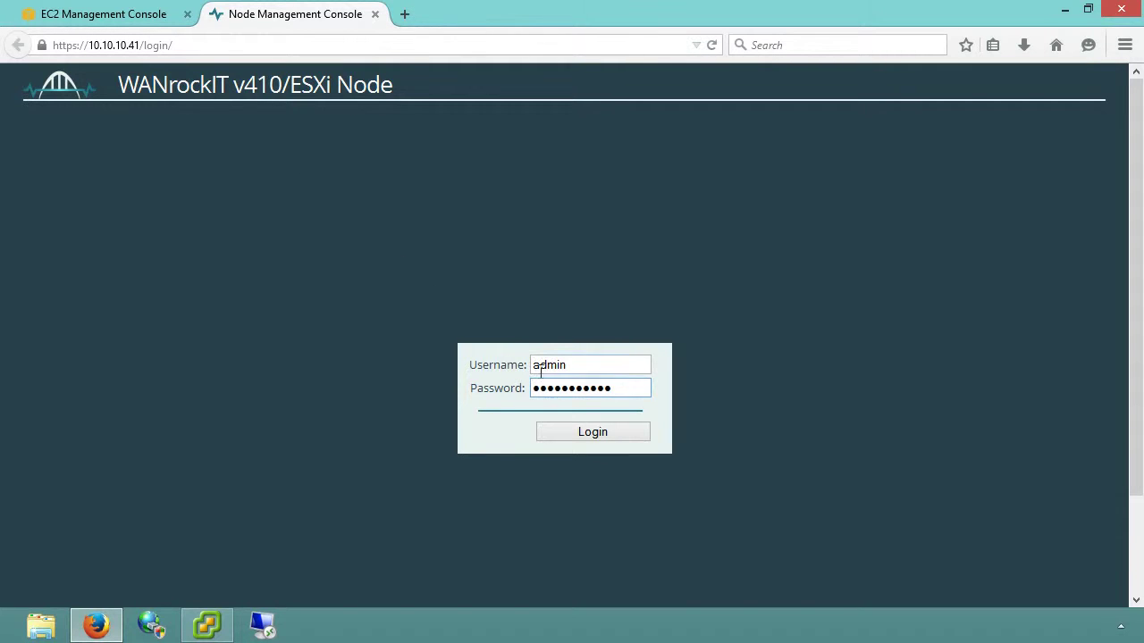
click(599, 429)
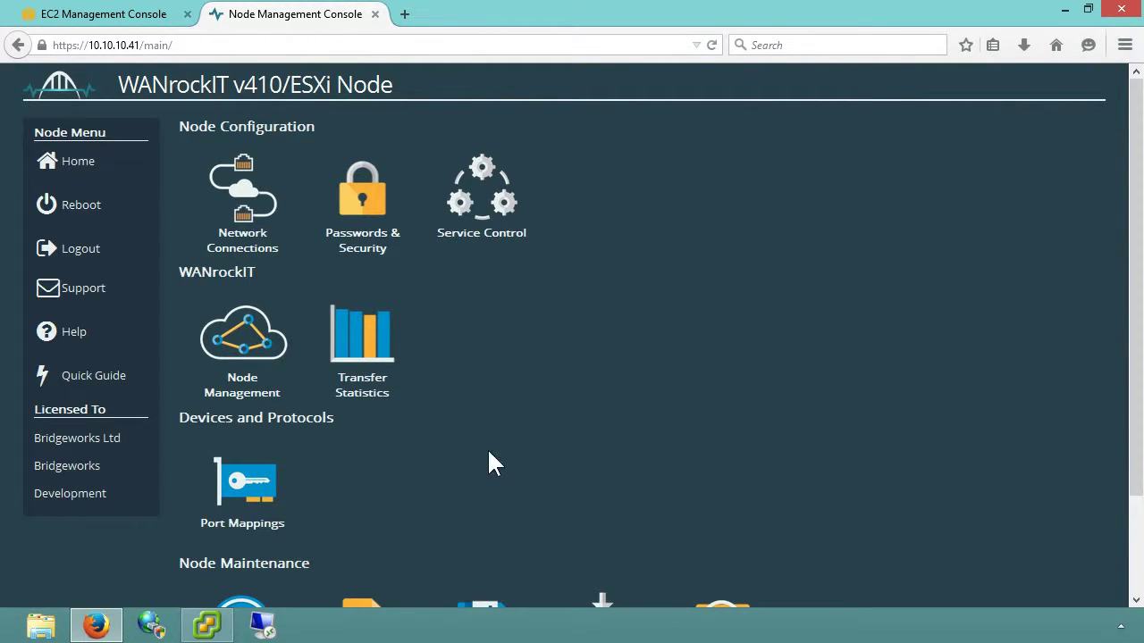
Move the WAN protocol from Port 3 to Port 2 in Port Mappings and save.
click(262, 506)
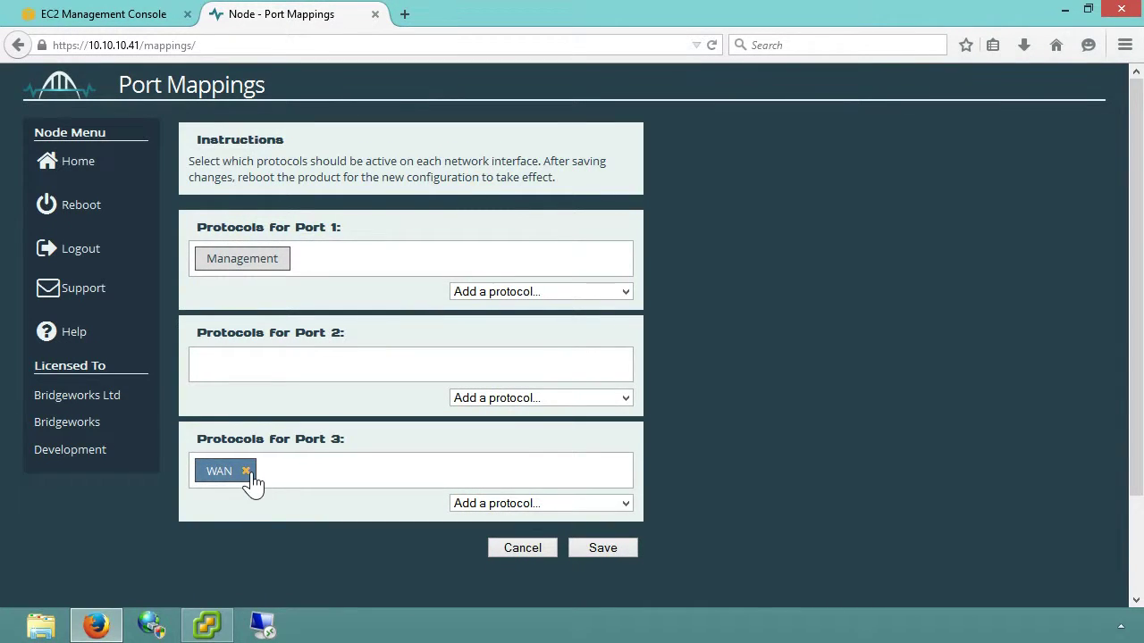
click(245, 471)
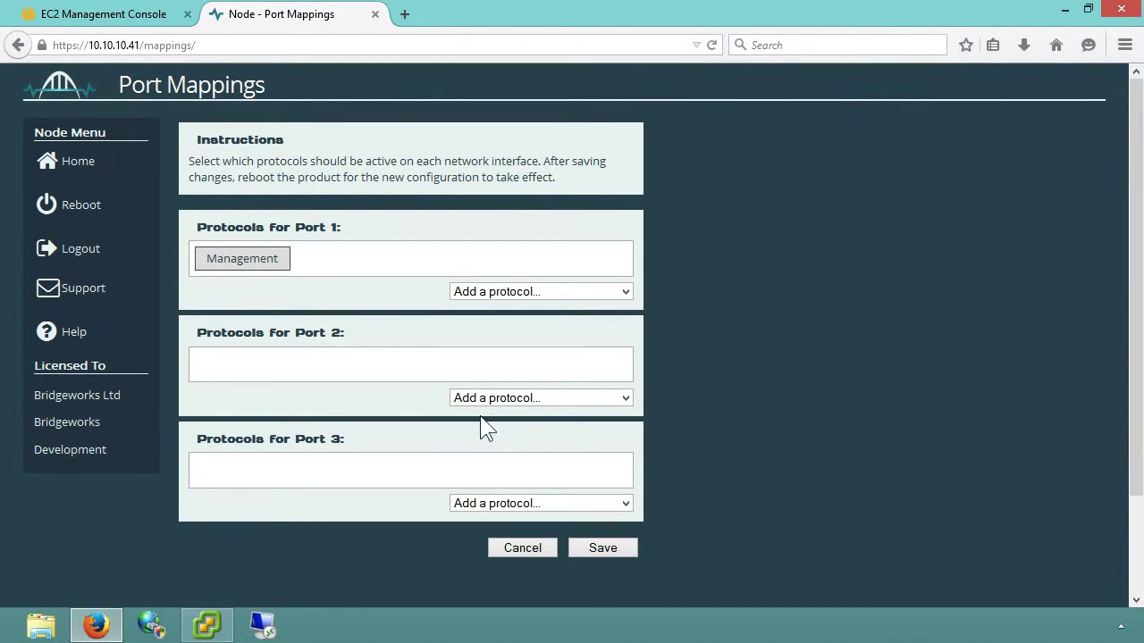
click(560, 400)
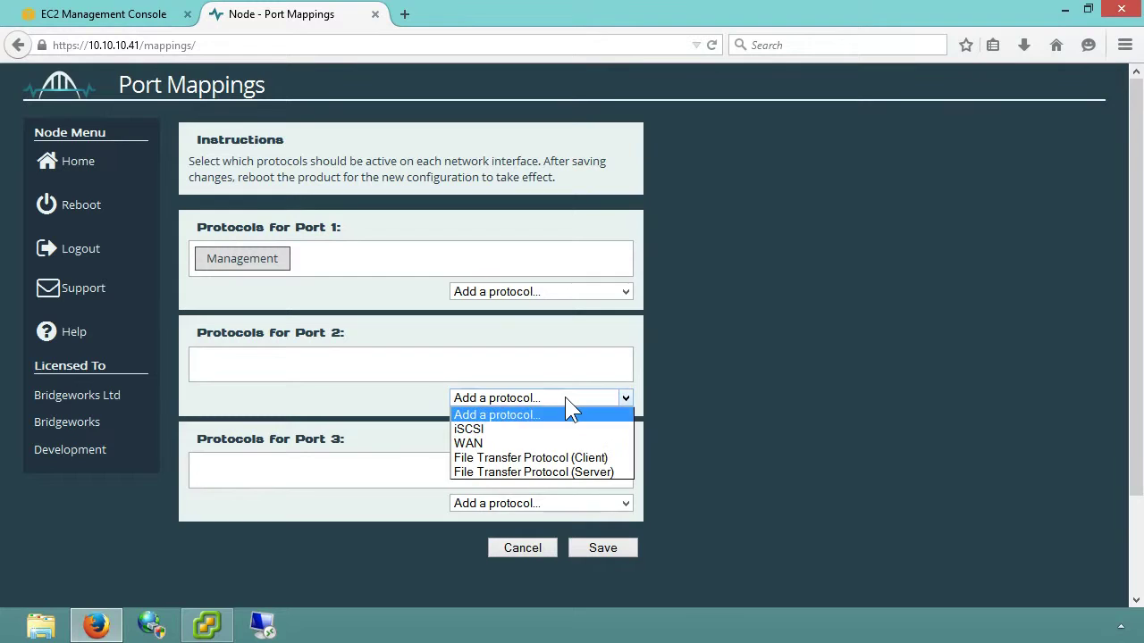
click(482, 444)
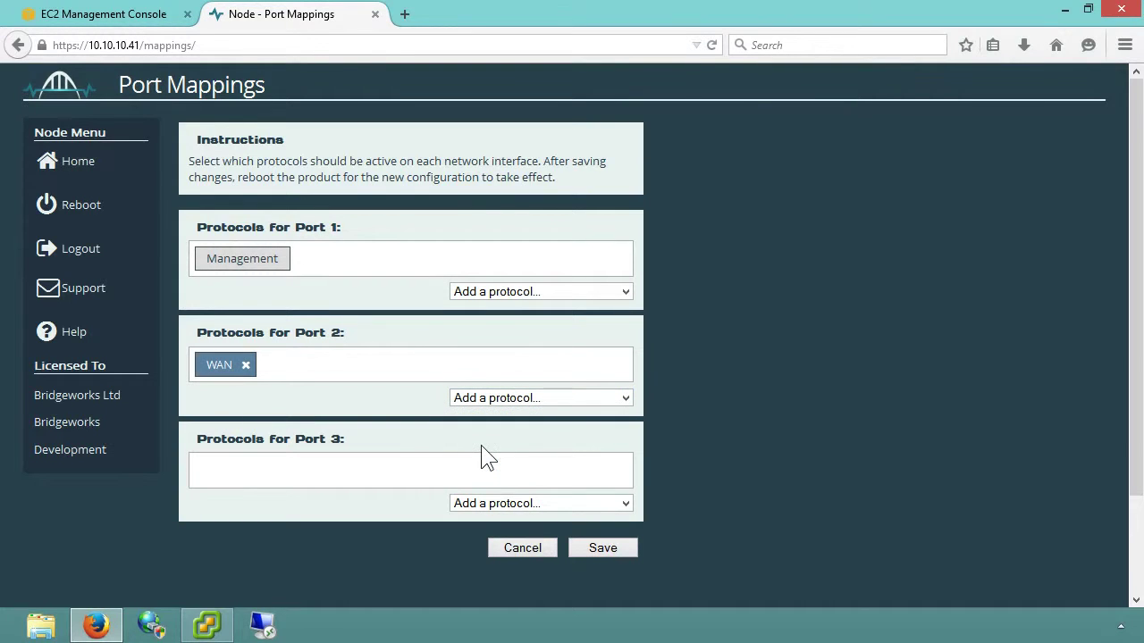
click(590, 548)
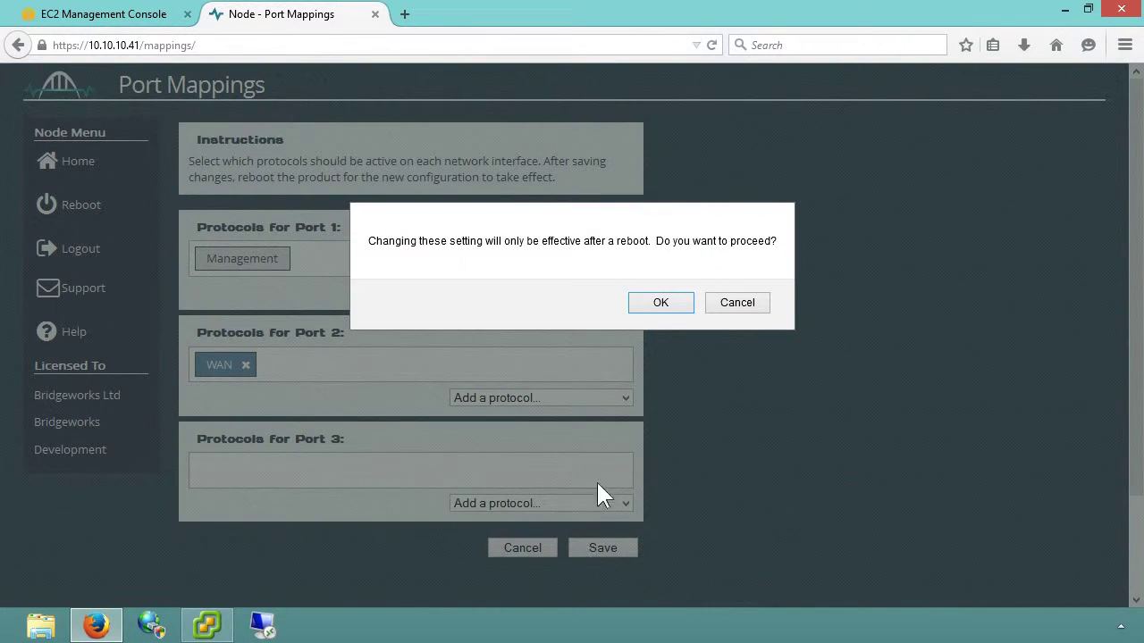
click(649, 305)
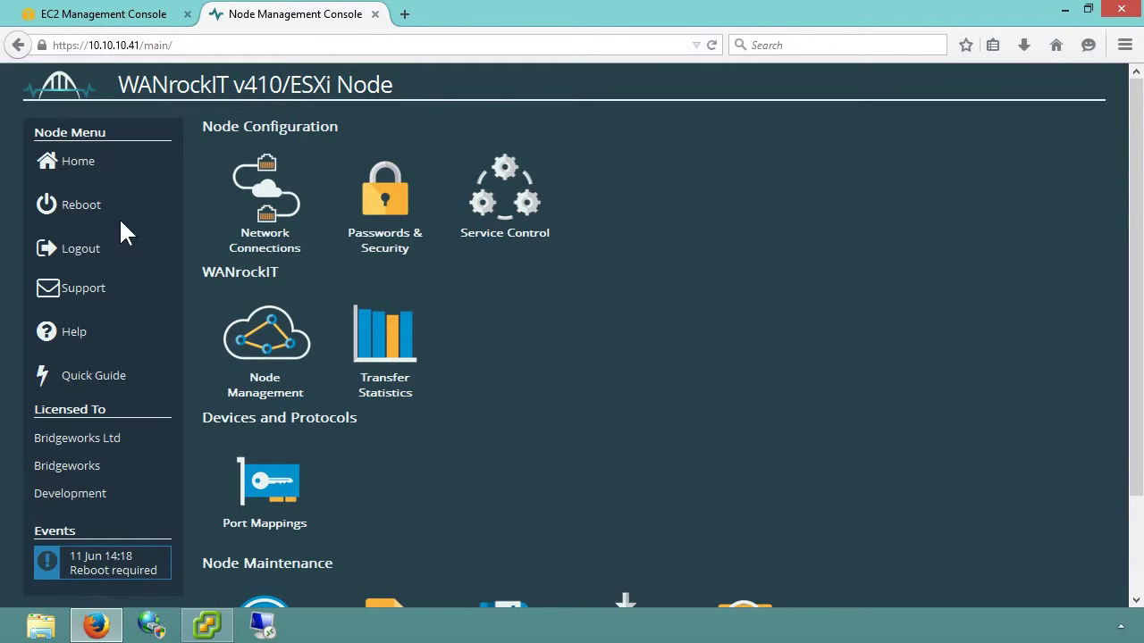
Reboot the local 10.10.10.41 node and confirm.
click(80, 207)
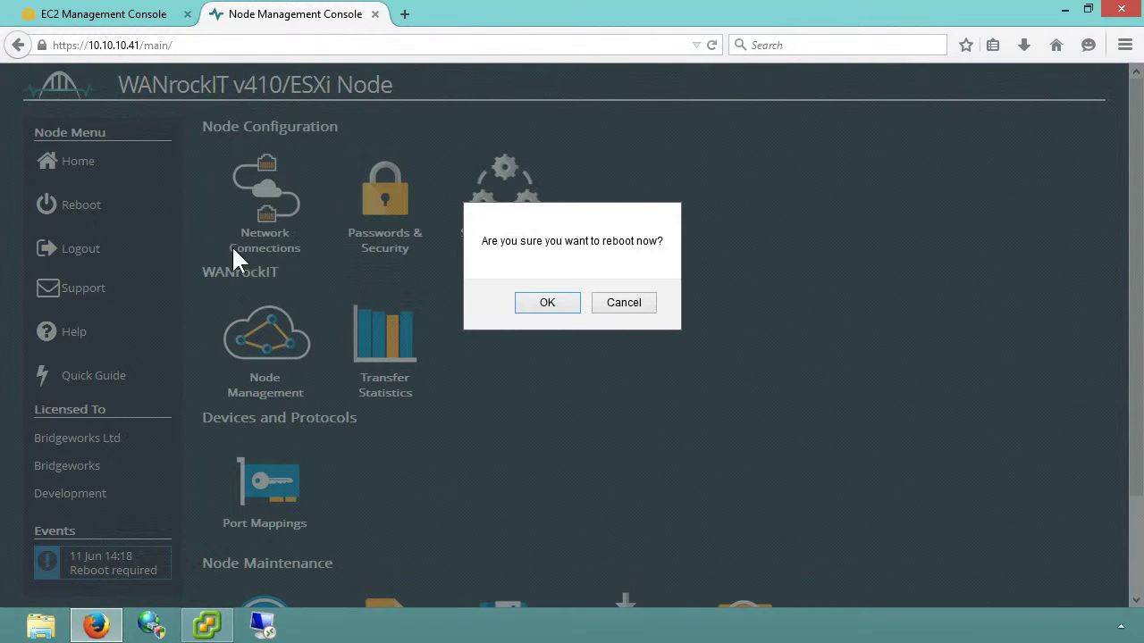
click(547, 304)
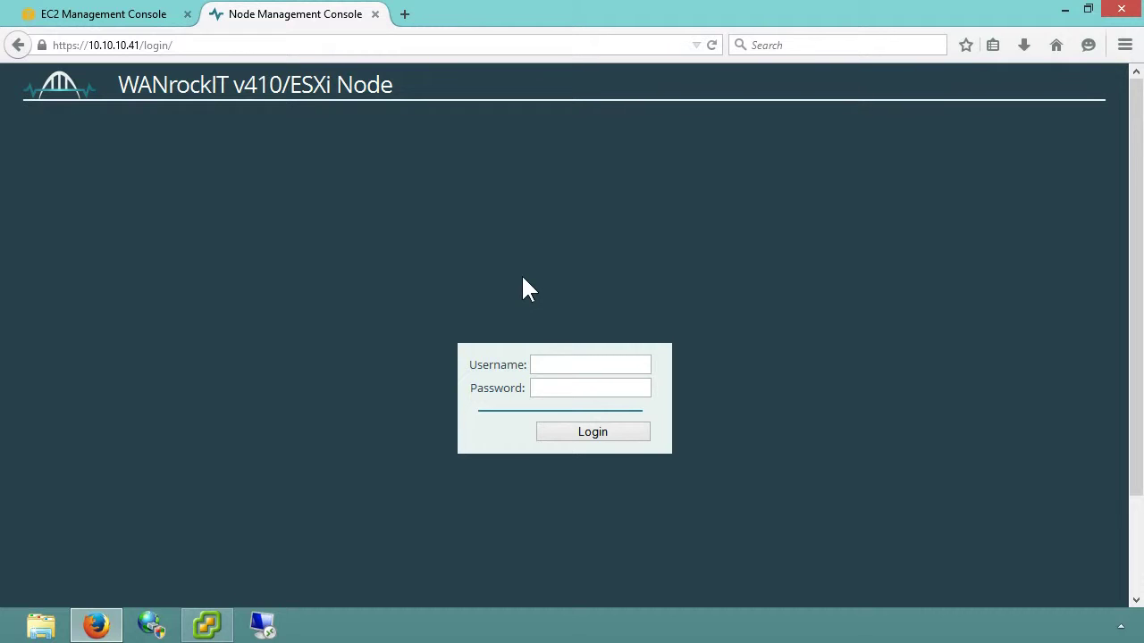
Open the AWS node at 52.26.93.123 in a new tab and log in.
click(404, 14)
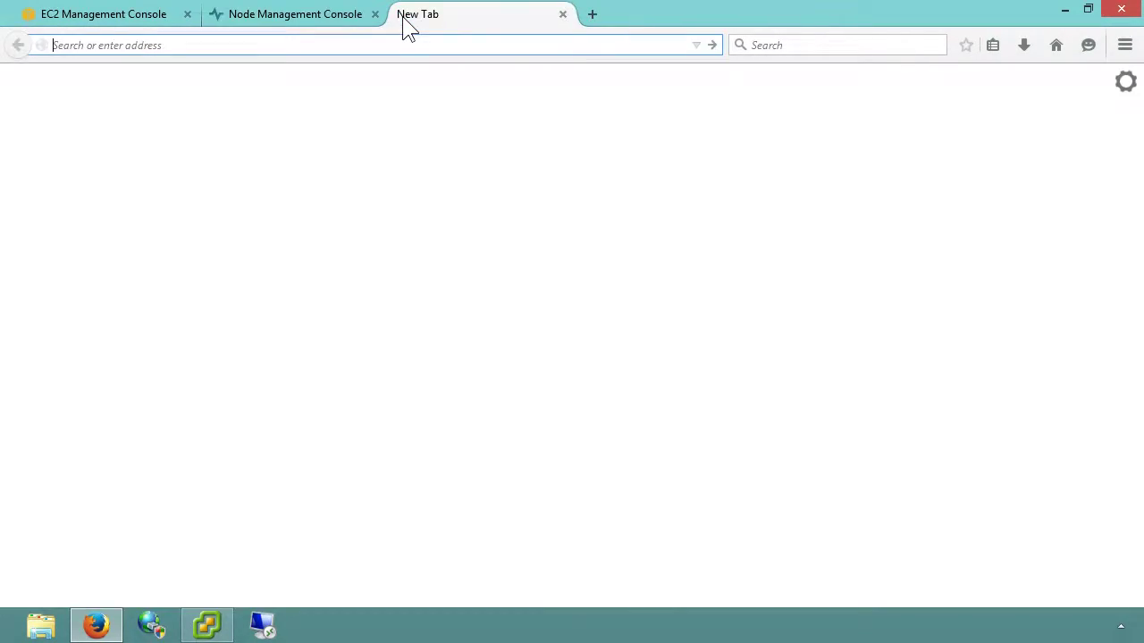
text(52.26.93.1)
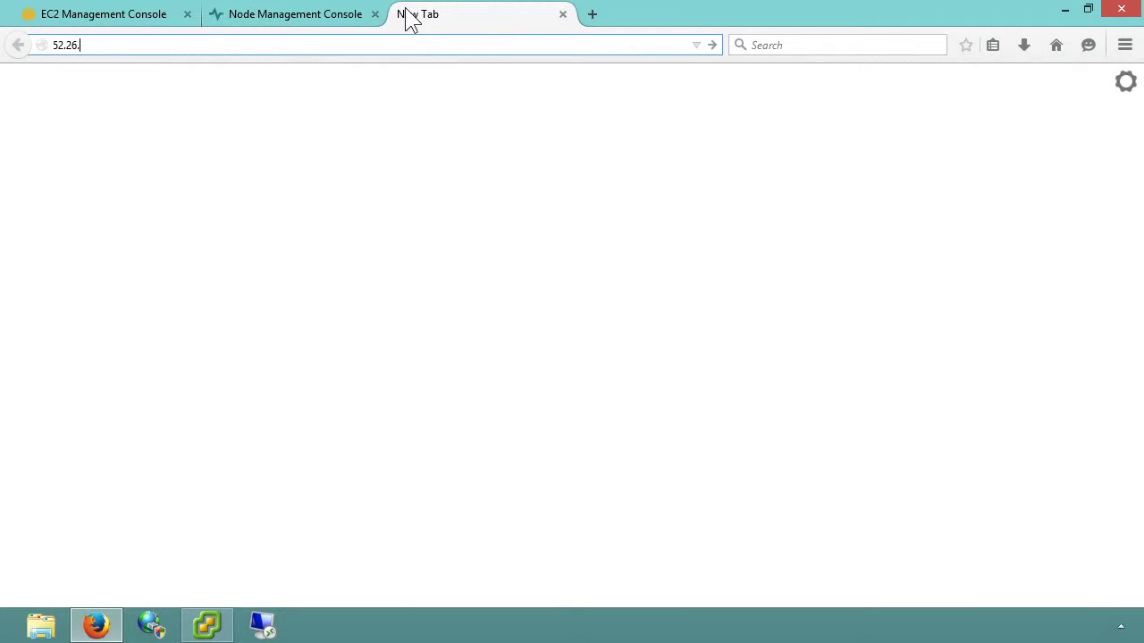
text(23)
key(Return)
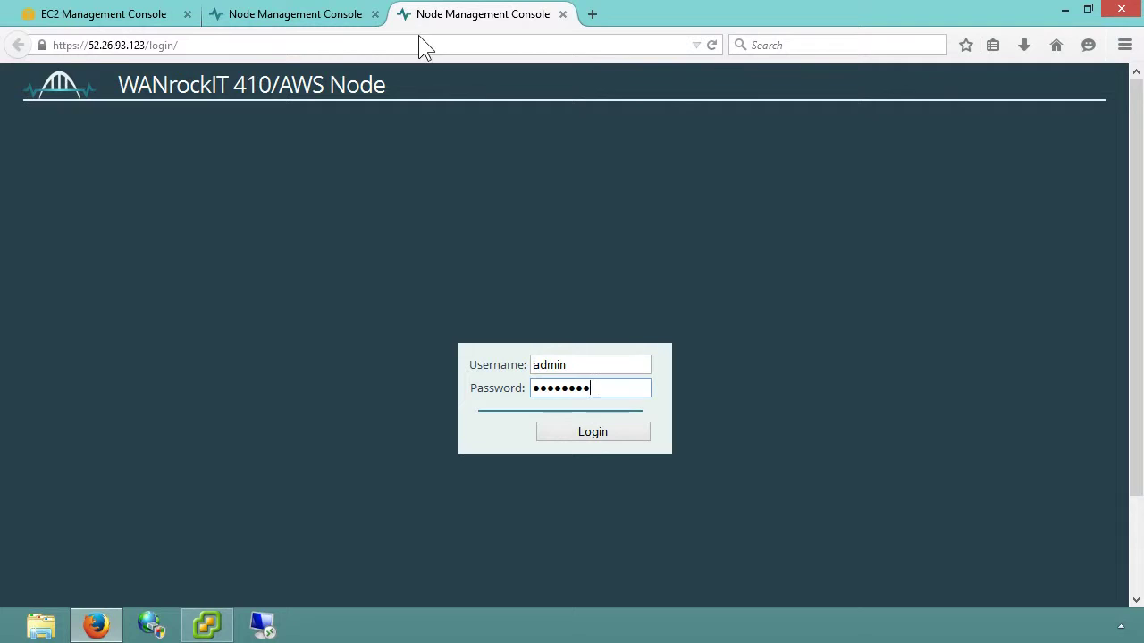
click(586, 433)
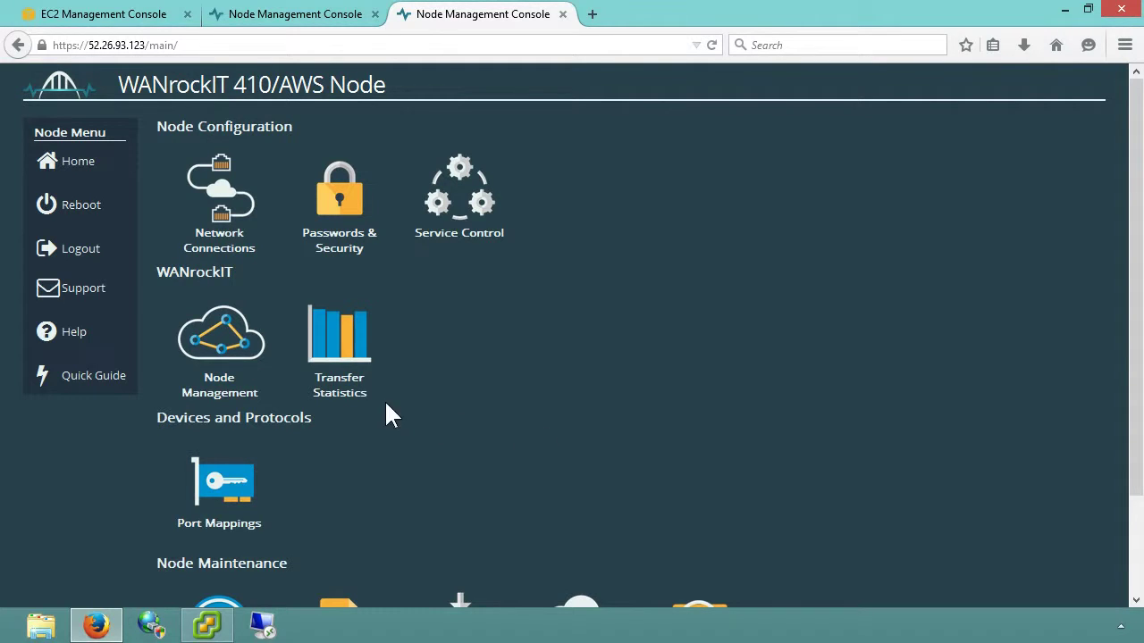
click(237, 362)
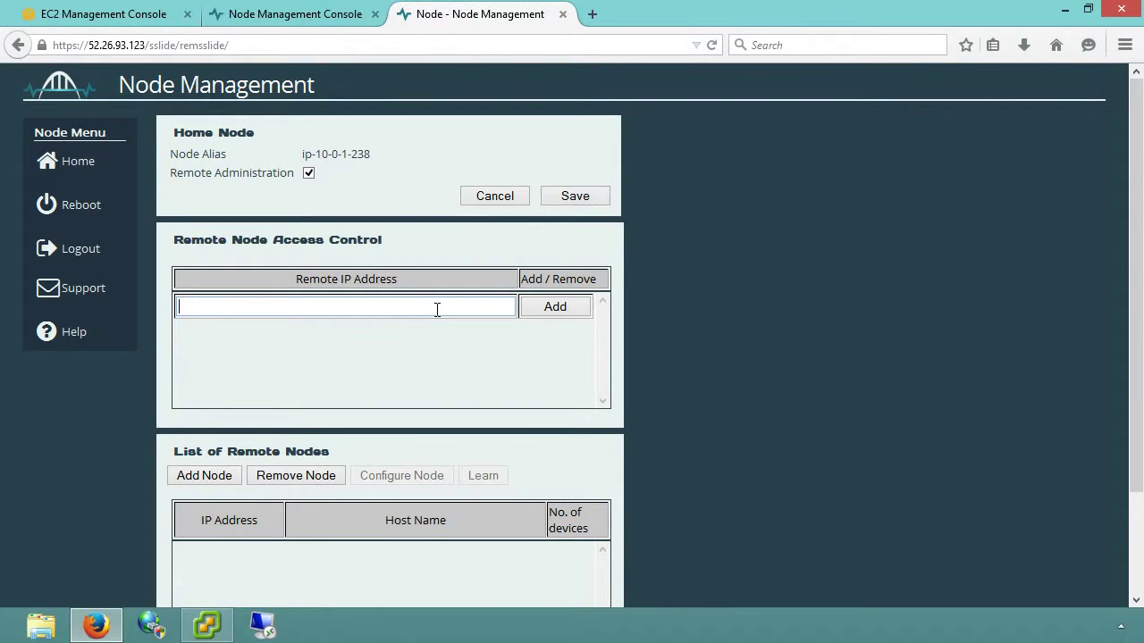
text(88.176)
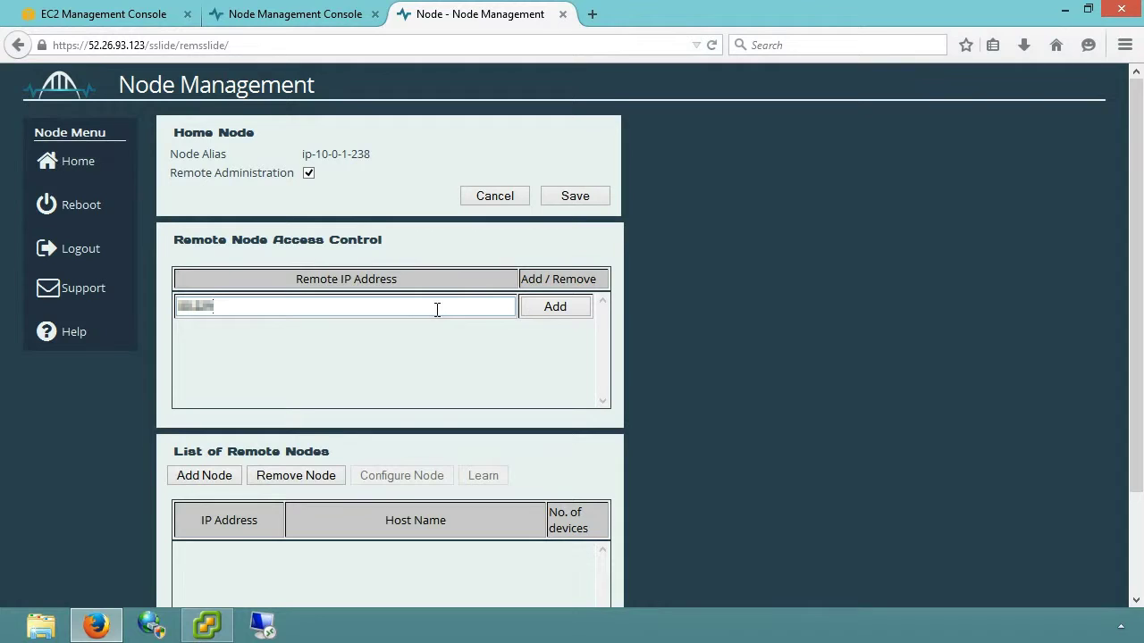
text(.92.114)
click(530, 303)
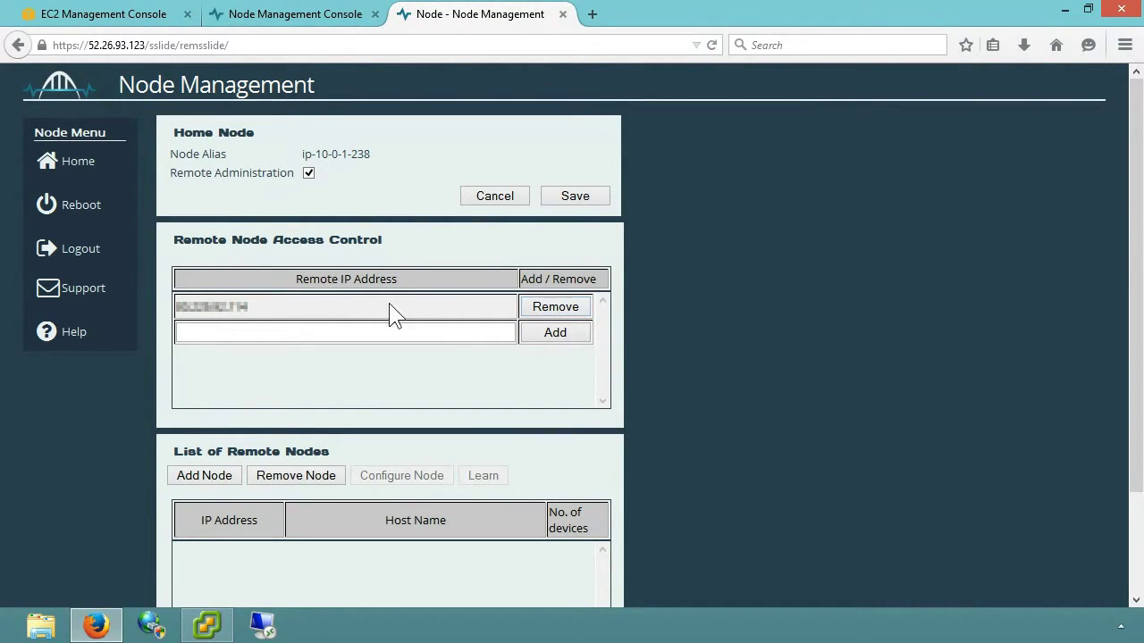
click(88, 259)
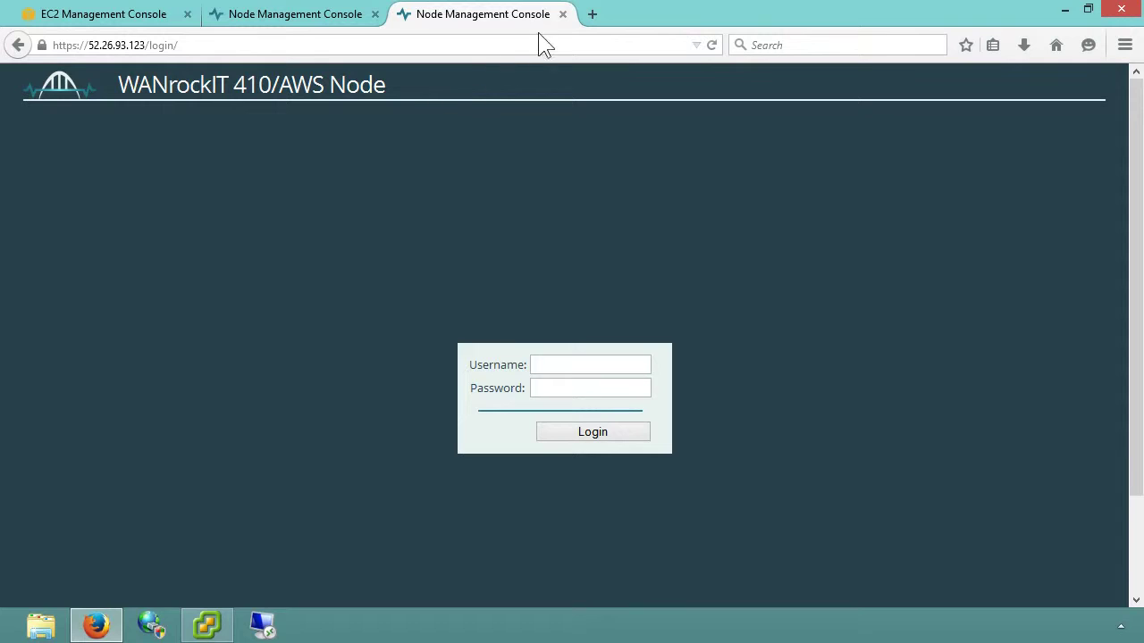
Close the AWS node tab, log in to the ESXi node as admin, and open Node Management.
click(562, 14)
text(admin)
key(Tab)
text(********)
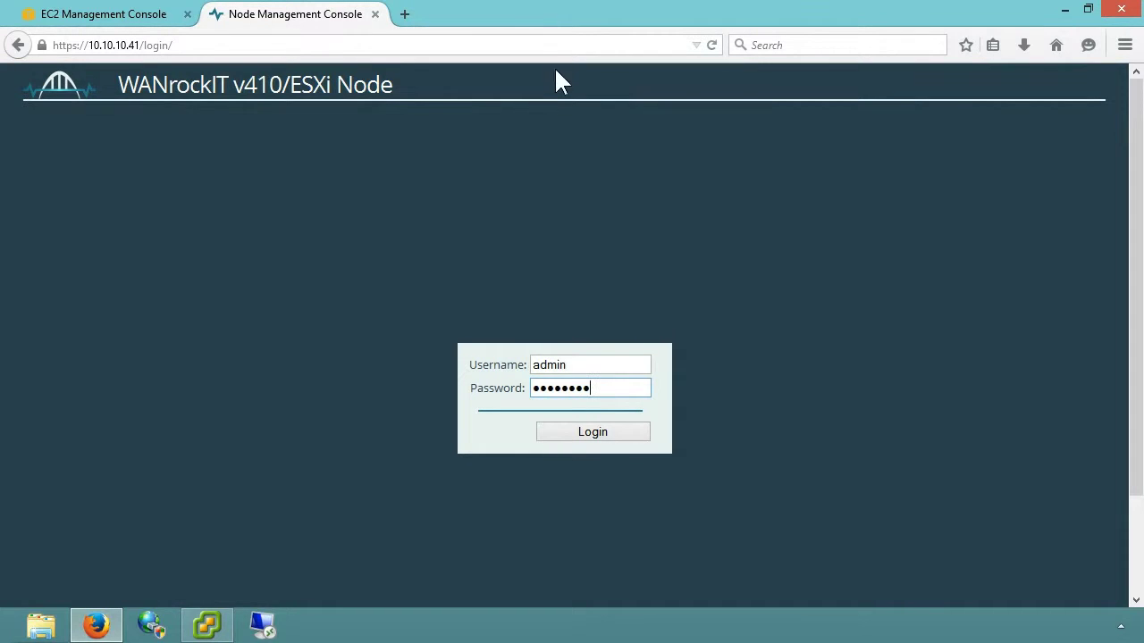
click(558, 430)
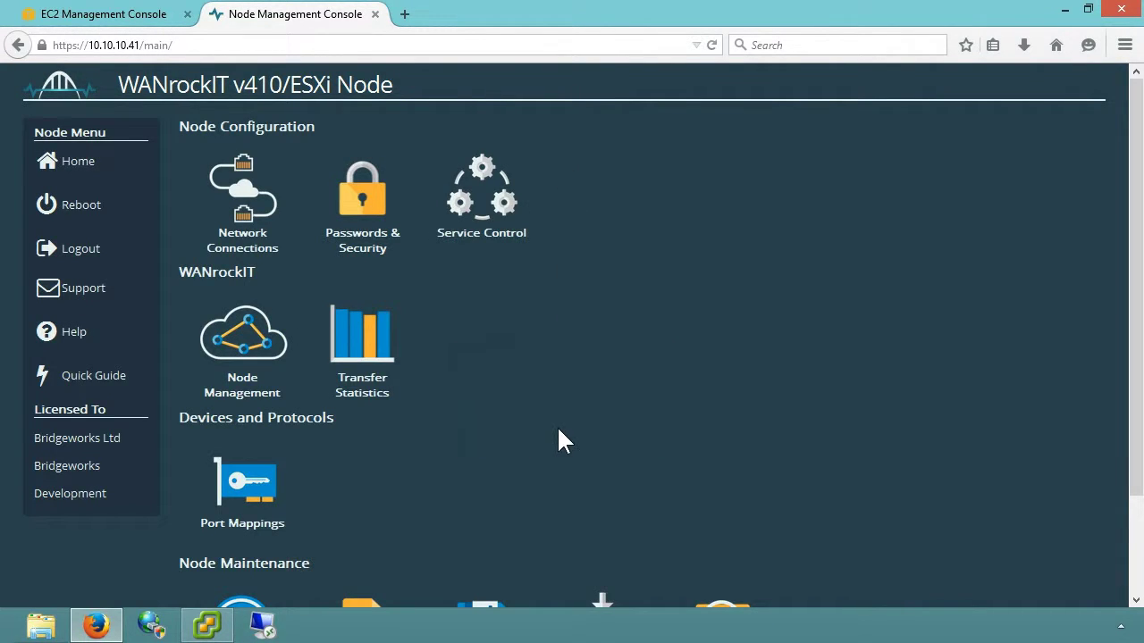
click(231, 356)
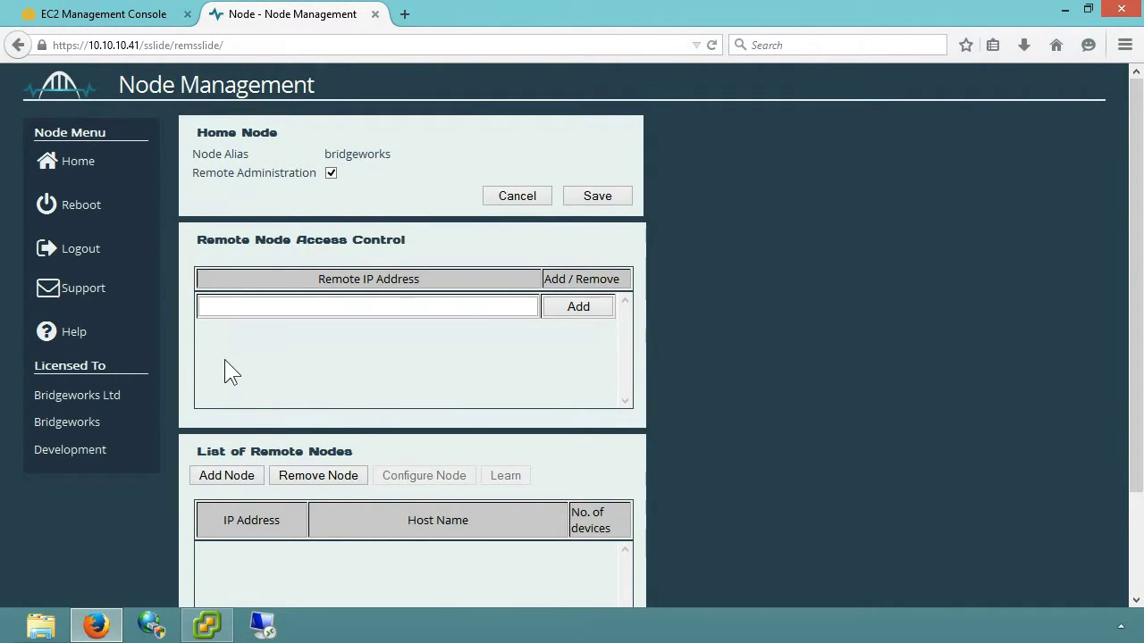
Add remote node 52.26.93.123 on port2, discovered as ip-10-0-1-238 with 0 devices.
click(231, 476)
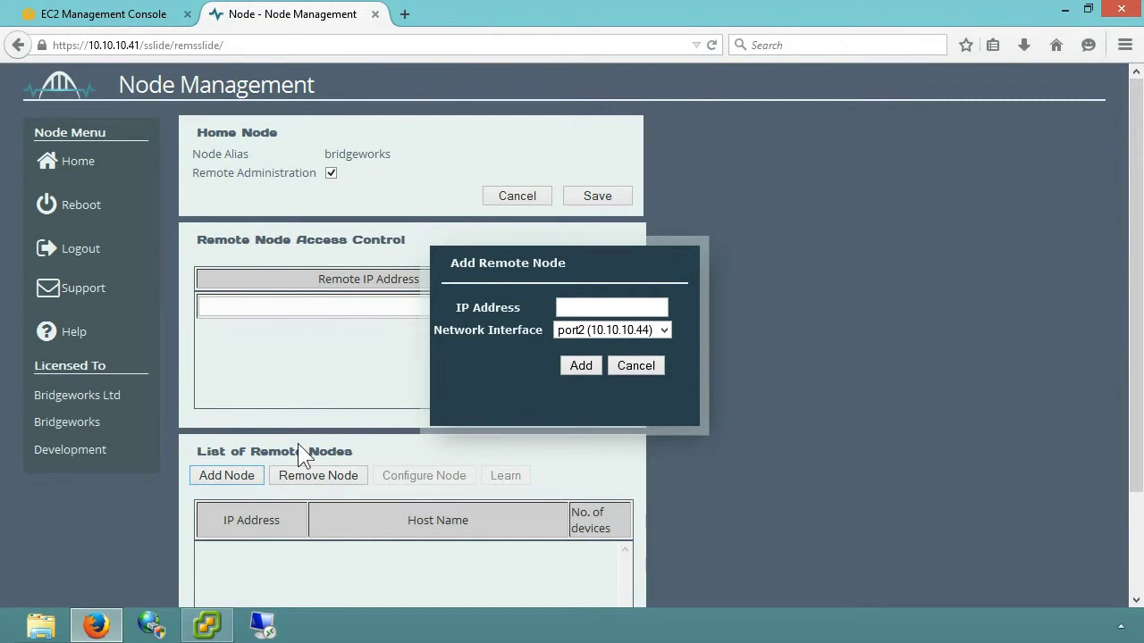
click(607, 301)
text(52.26.93.123)
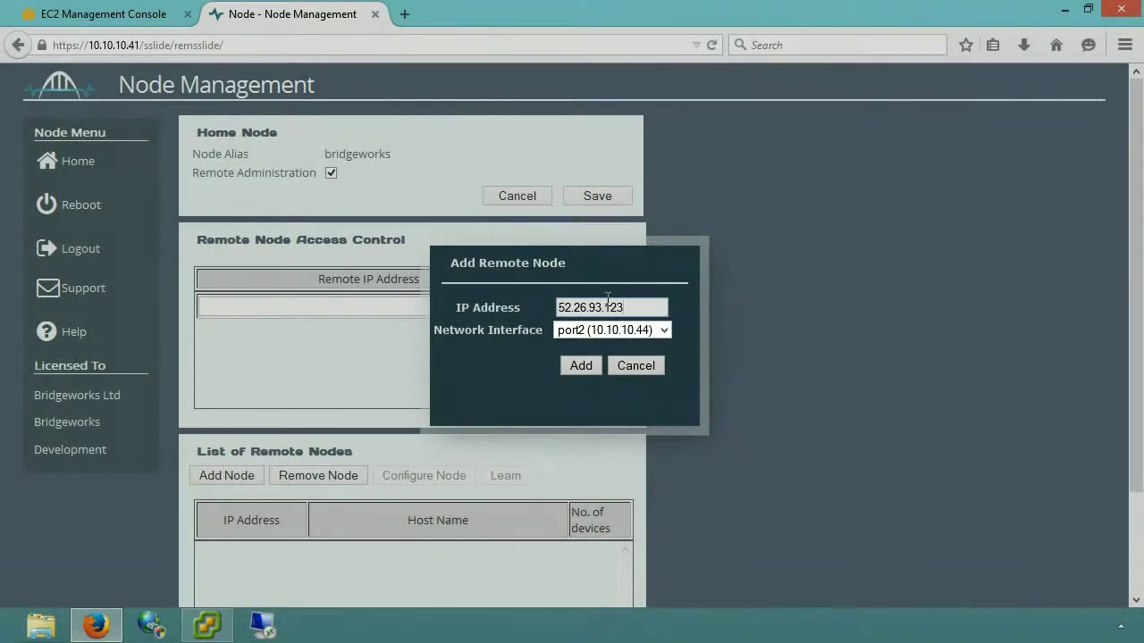
click(607, 300)
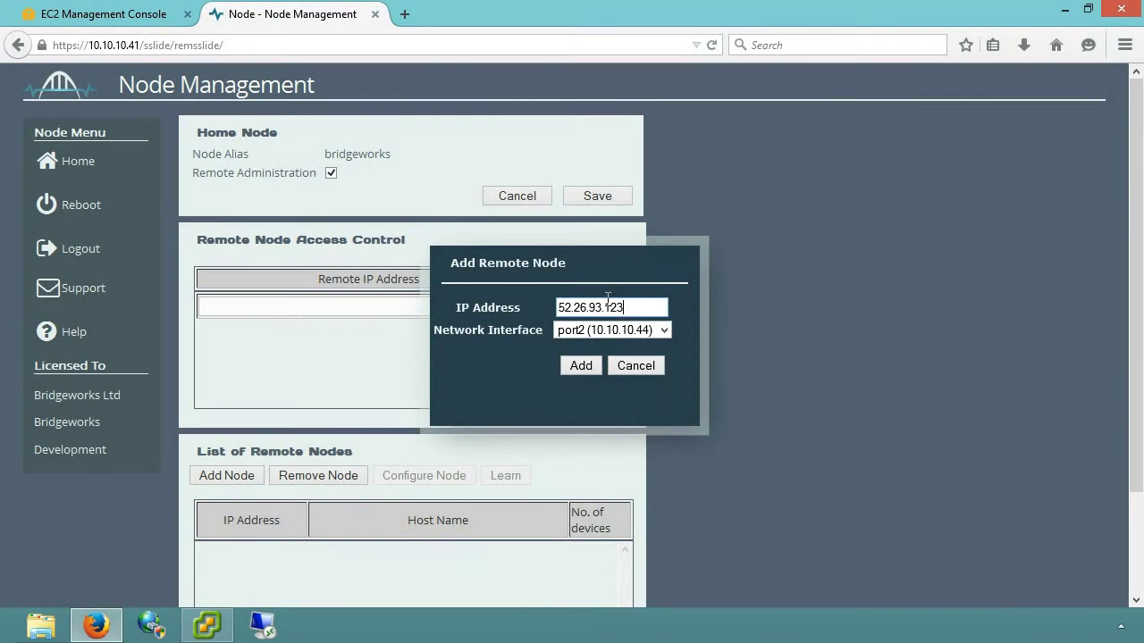
click(570, 370)
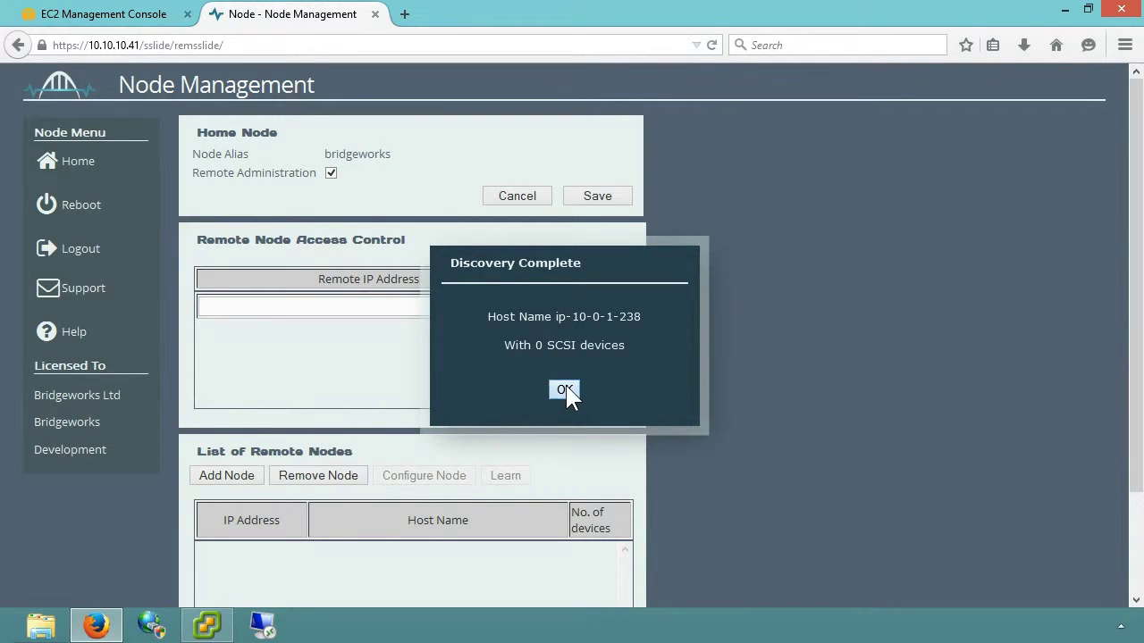
click(564, 390)
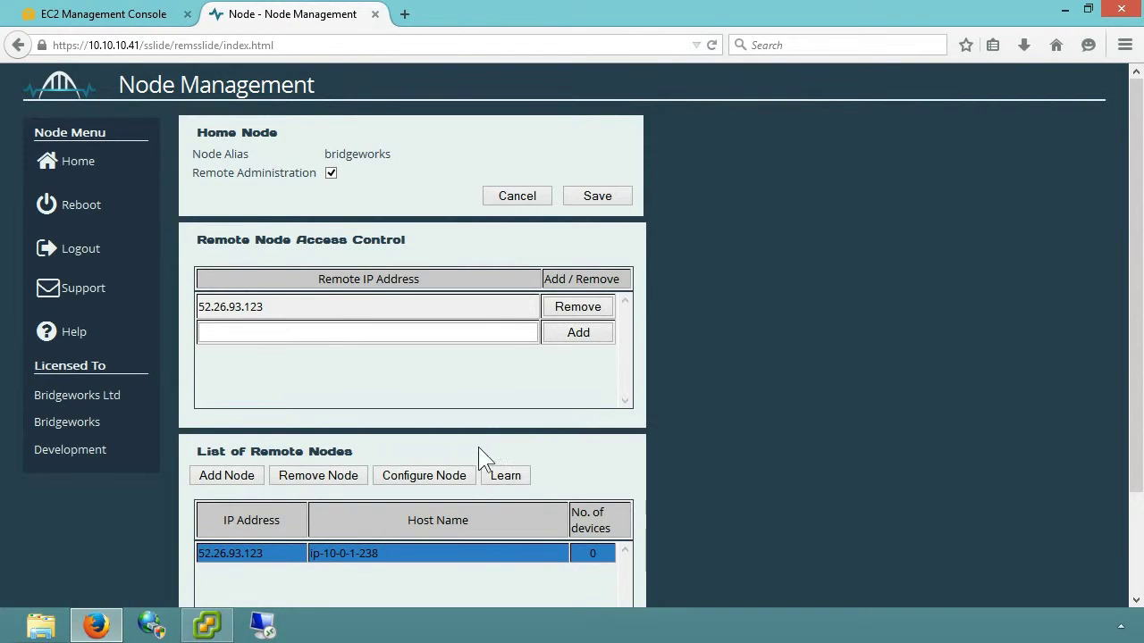
Enable a 50 MB/s bandwidth limit on the ip-10-0-1-238 path and apply it.
click(435, 476)
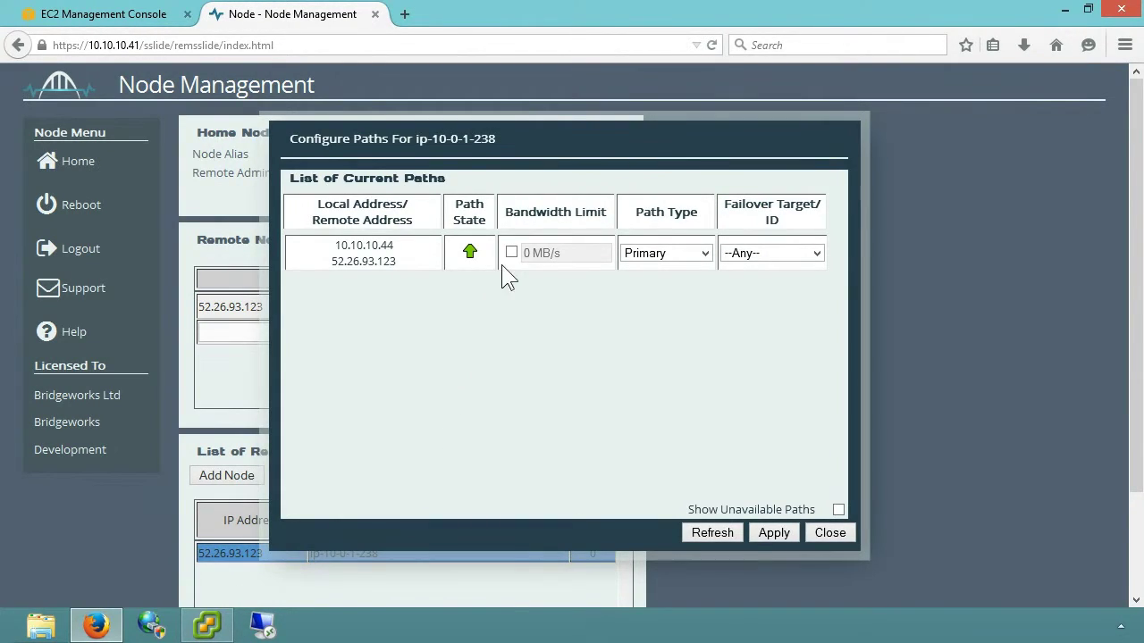
click(509, 254)
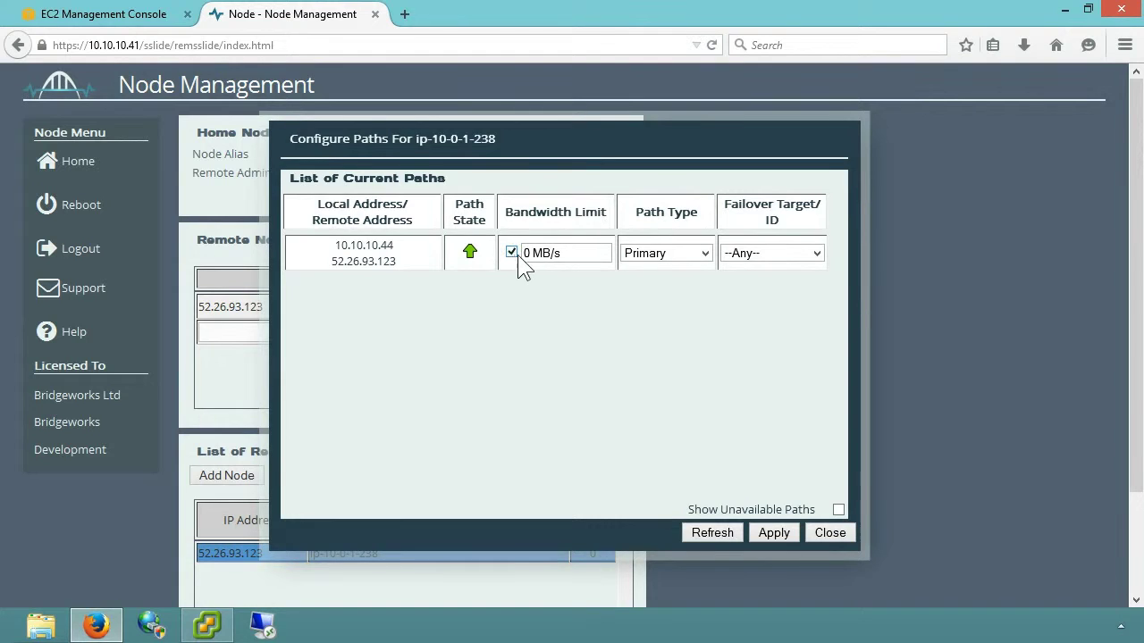
click(595, 252)
text(50)
click(771, 531)
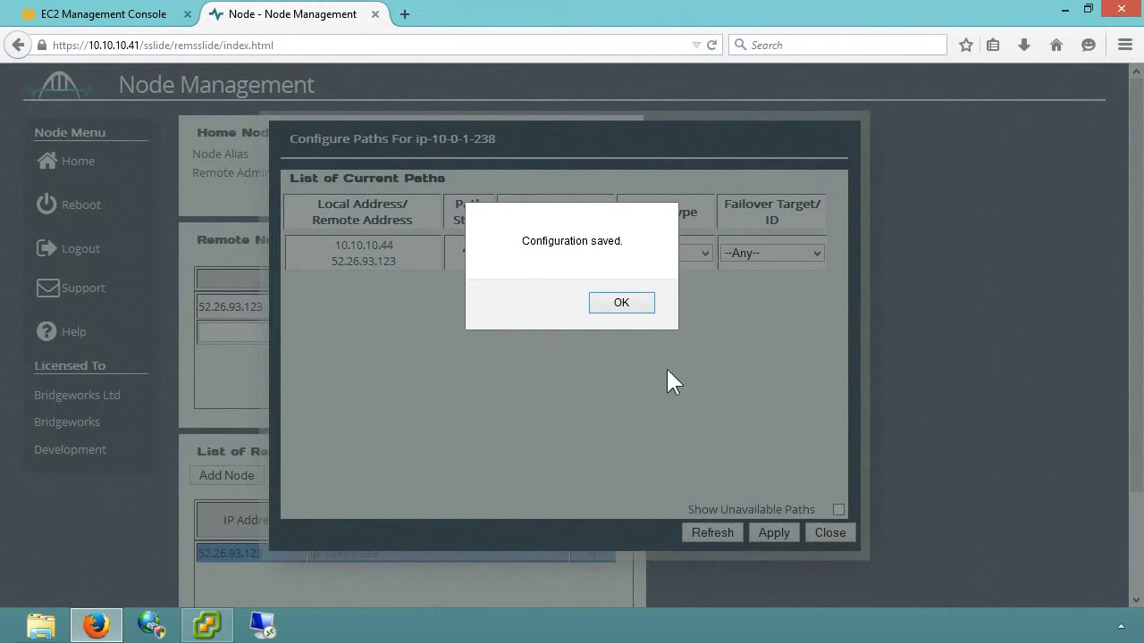
click(632, 303)
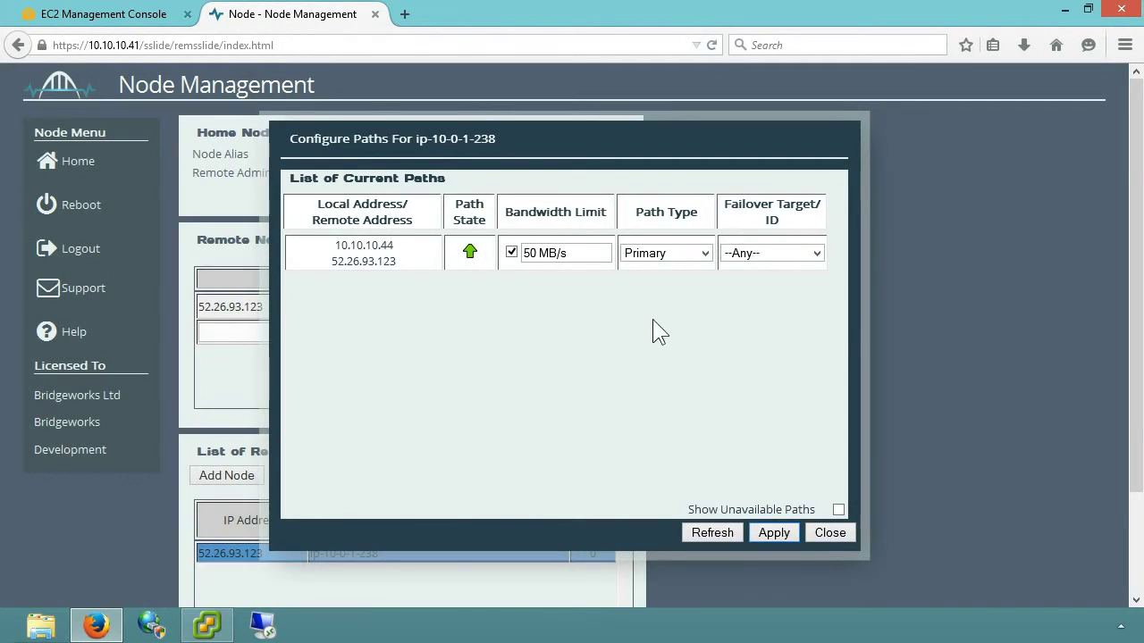
click(830, 533)
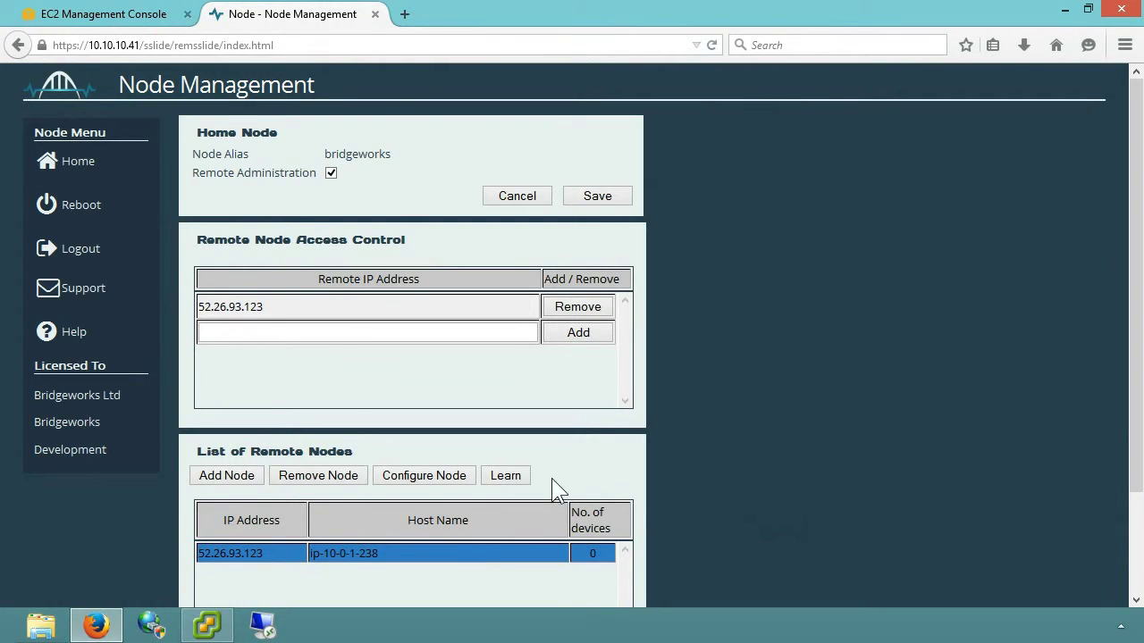
Start learning with ip-10-0-1-238, watch the speed graph near 28.6 MB, then stop learning.
click(525, 473)
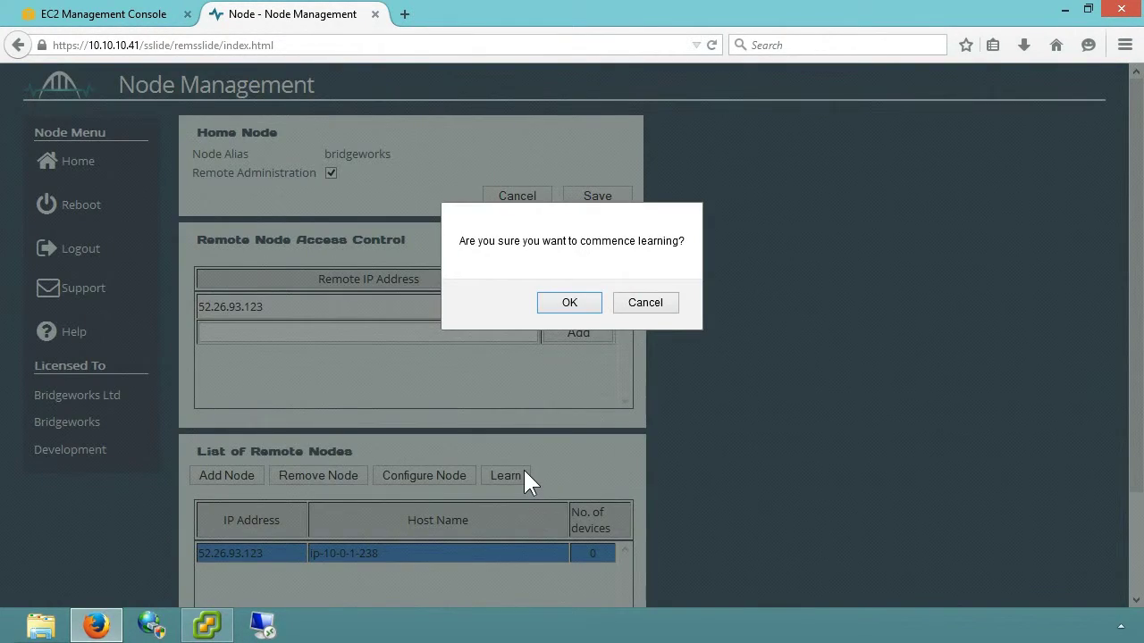
click(569, 303)
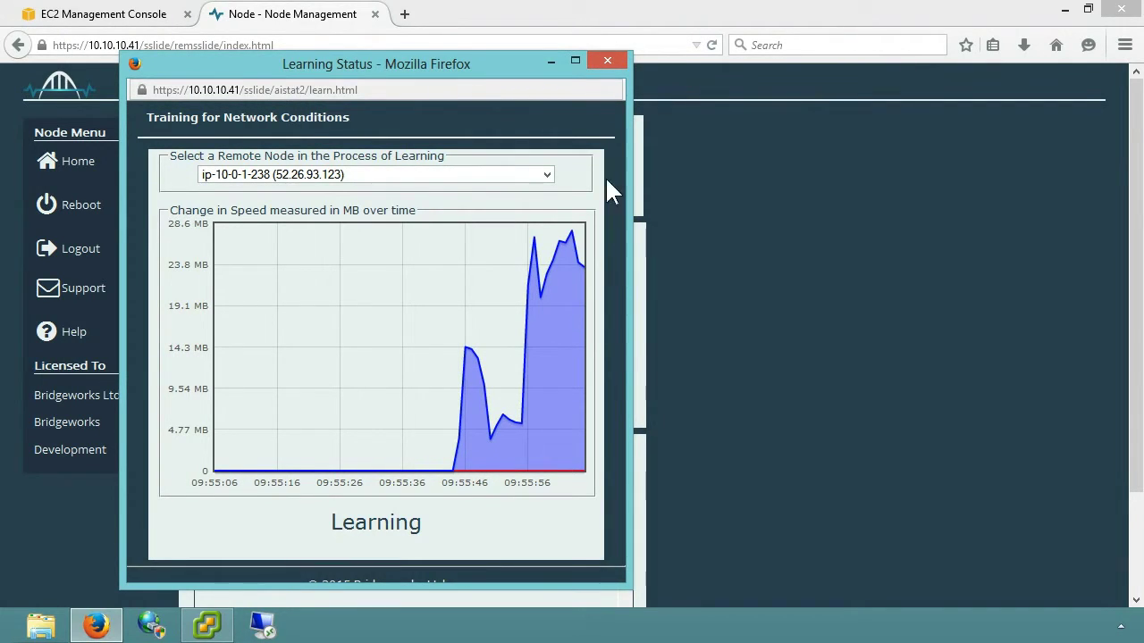
click(612, 60)
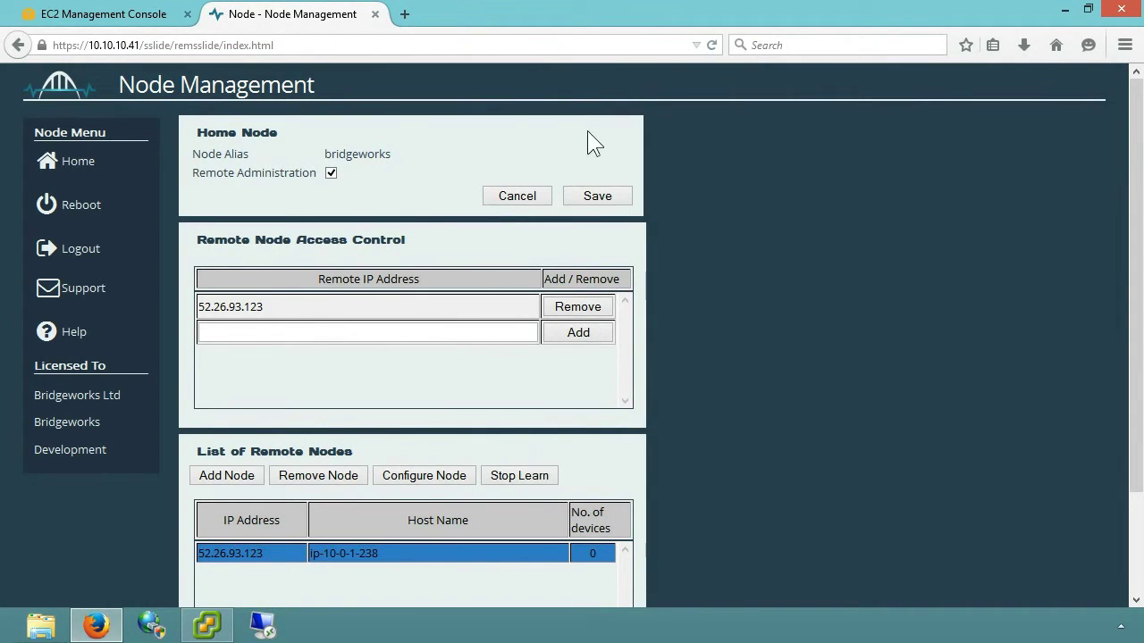
click(500, 475)
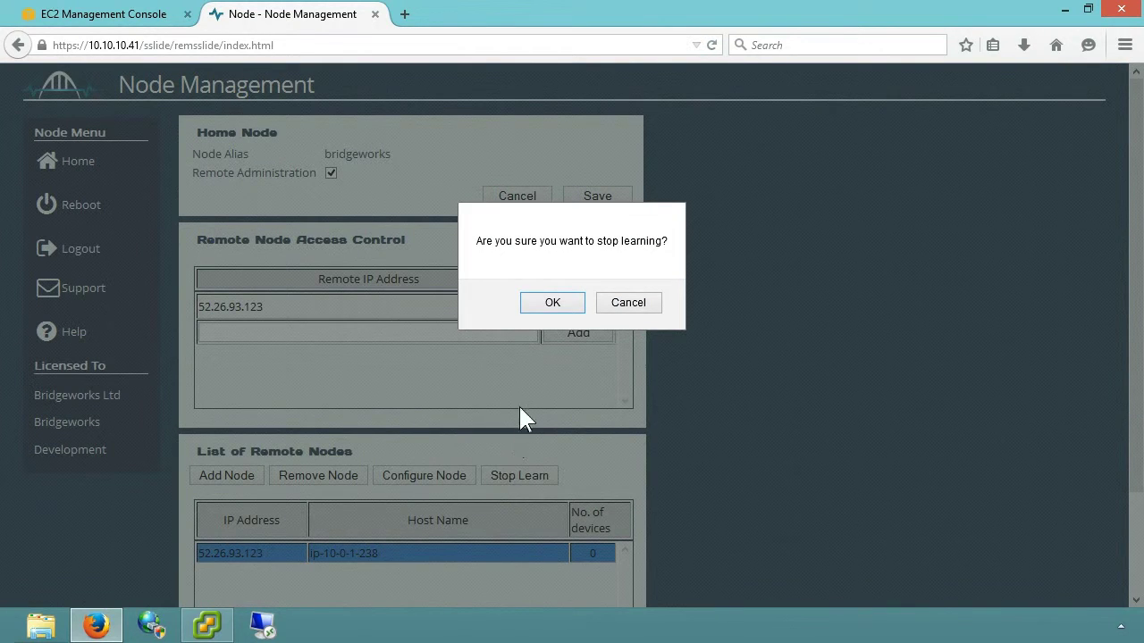
click(547, 302)
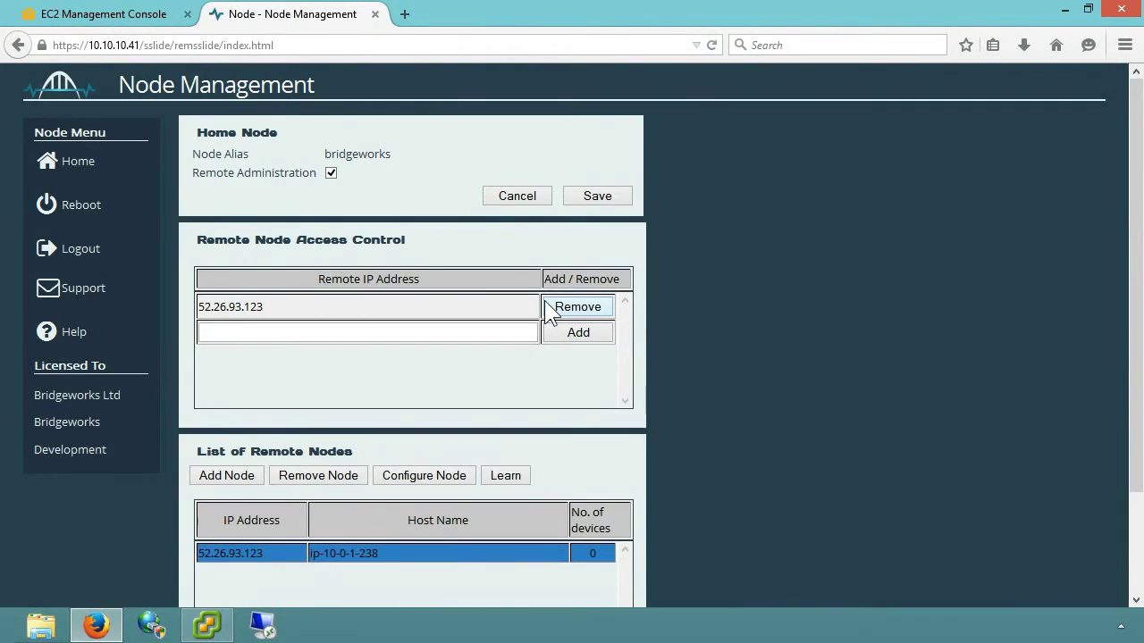